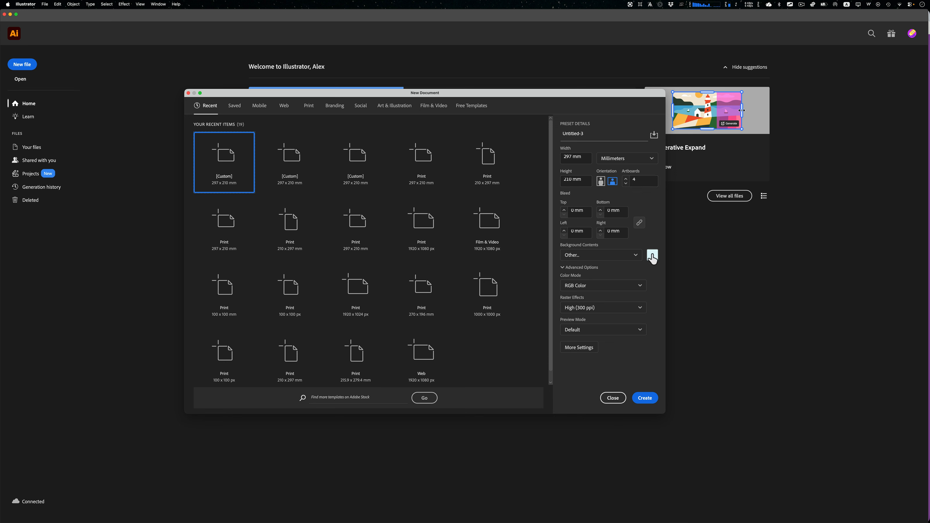
- Create the landscape 297 × 210 mm RGB document with four artboards and the custom light blue background
{"action": "left_click", "coordinate": [636, 256]}
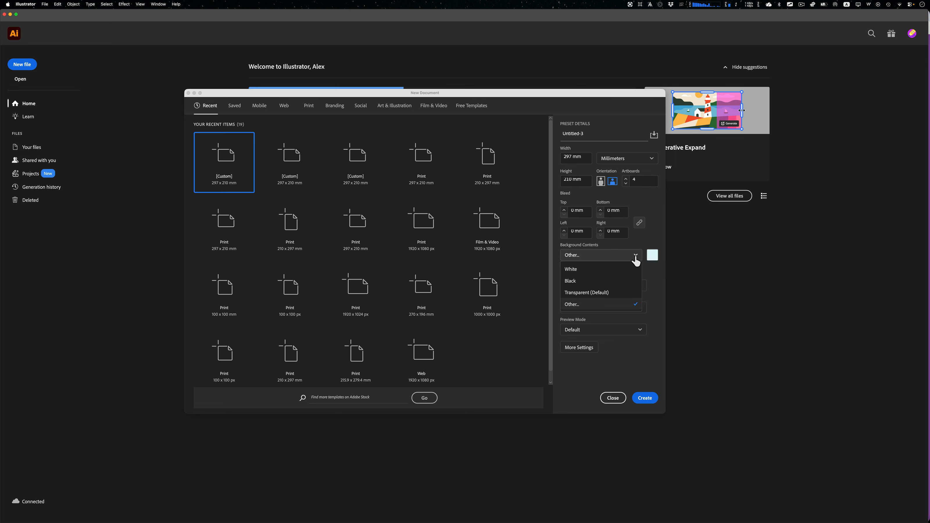
{"action": "left_click", "coordinate": [661, 275]}
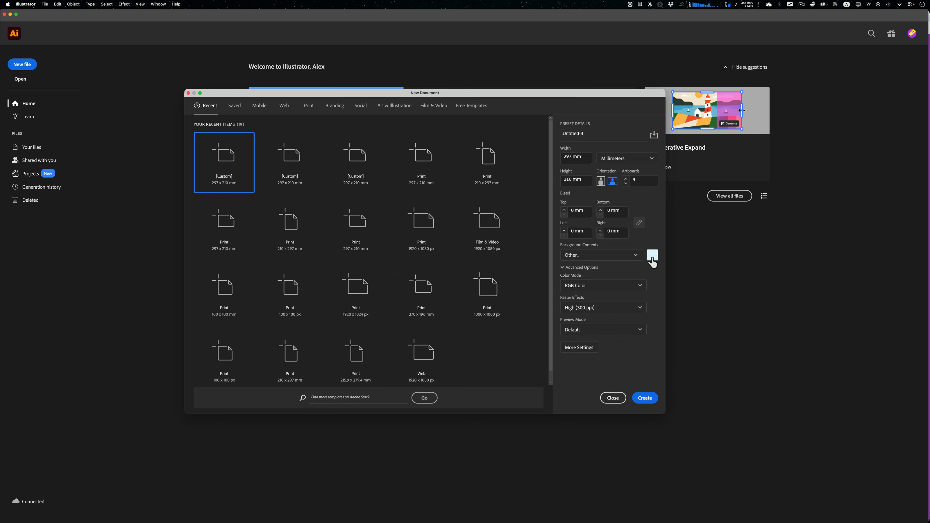
{"action": "left_click", "coordinate": [645, 401]}
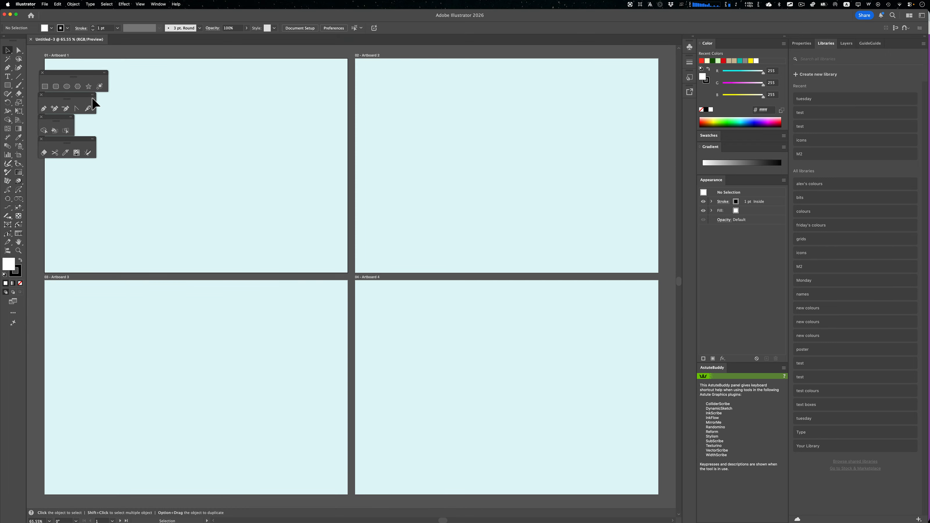
- Close the four floating tool palettes covering Artboard 1
{"action": "left_click", "coordinate": [43, 73]}
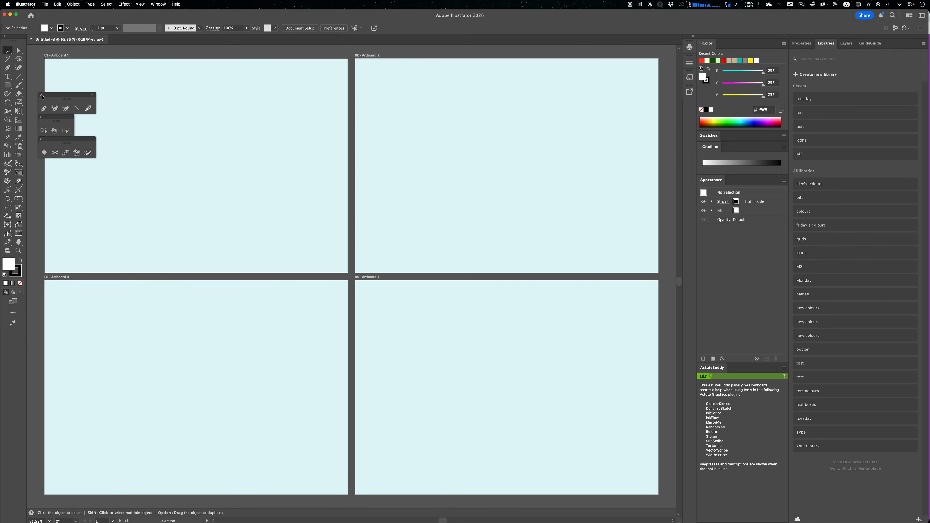
{"action": "left_click", "coordinate": [42, 96]}
{"action": "left_click", "coordinate": [42, 117]}
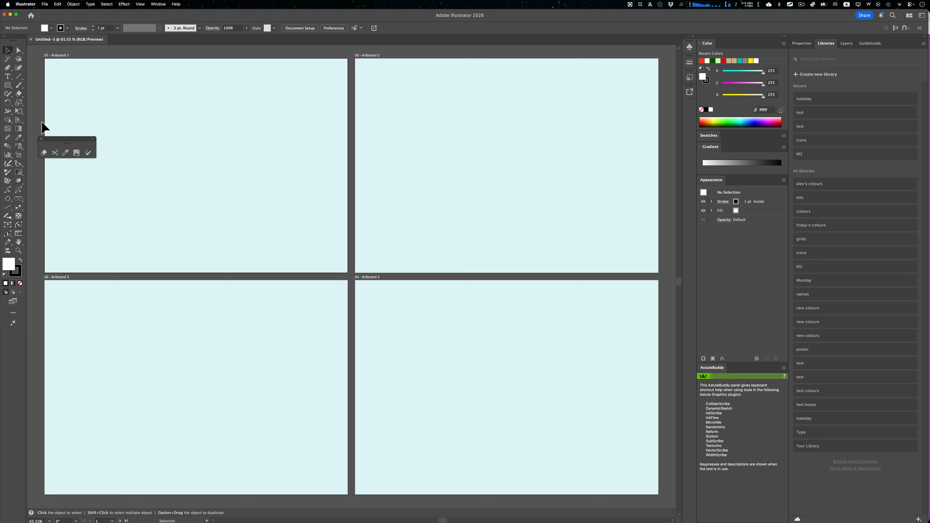
{"action": "left_click", "coordinate": [41, 140]}
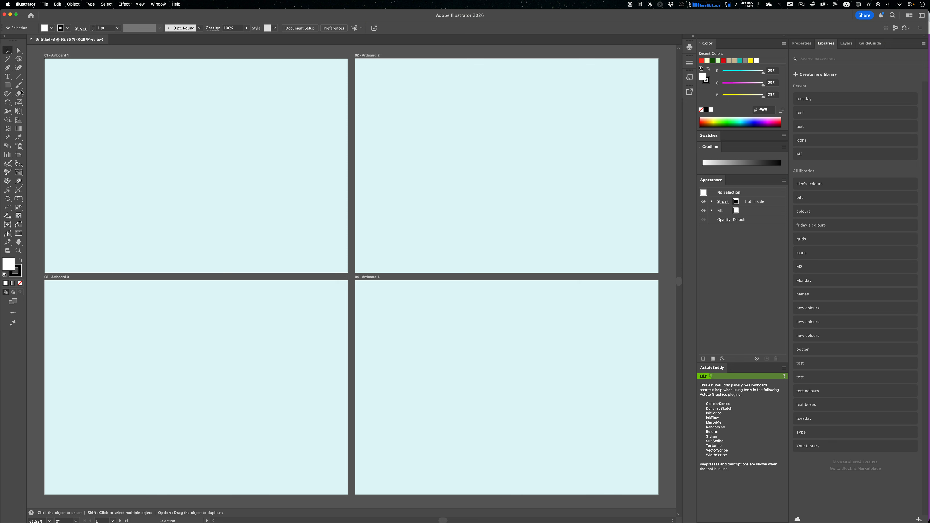
- Draw one white rectangle on each of the four artboards, making the one on Artboard 4 about 140 × 54 mm
{"action": "left_click", "coordinate": [8, 86]}
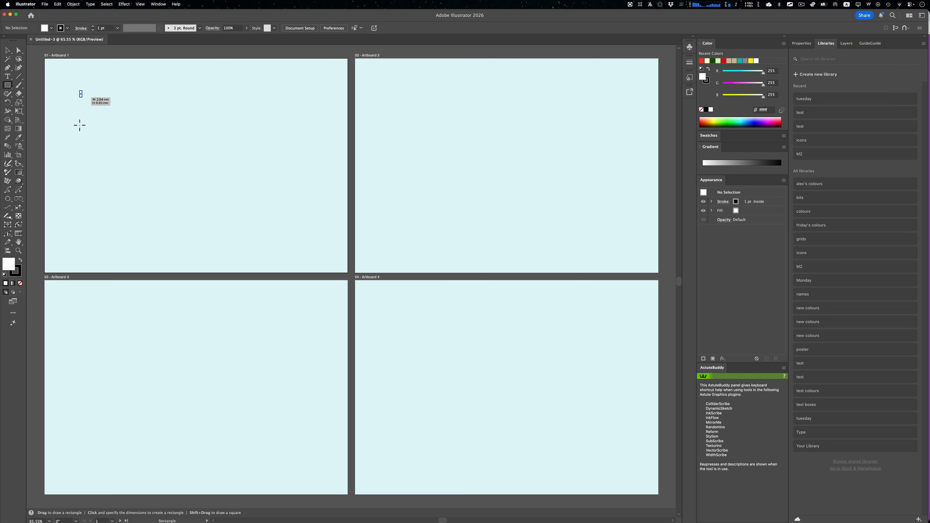
{"action": "left_click_drag", "start_coordinate": [83, 90], "coordinate": [140, 201]}
{"action": "left_click_drag", "start_coordinate": [406, 123], "coordinate": [479, 149]}
{"action": "left_click_drag", "start_coordinate": [254, 332], "coordinate": [290, 395]}
{"action": "mouse_move", "coordinate": [399, 333]}
{"action": "left_mouse_down"}
{"action": "mouse_move", "coordinate": [484, 392]}
{"action": "mouse_move", "coordinate": [541, 388]}
{"action": "left_mouse_up"}
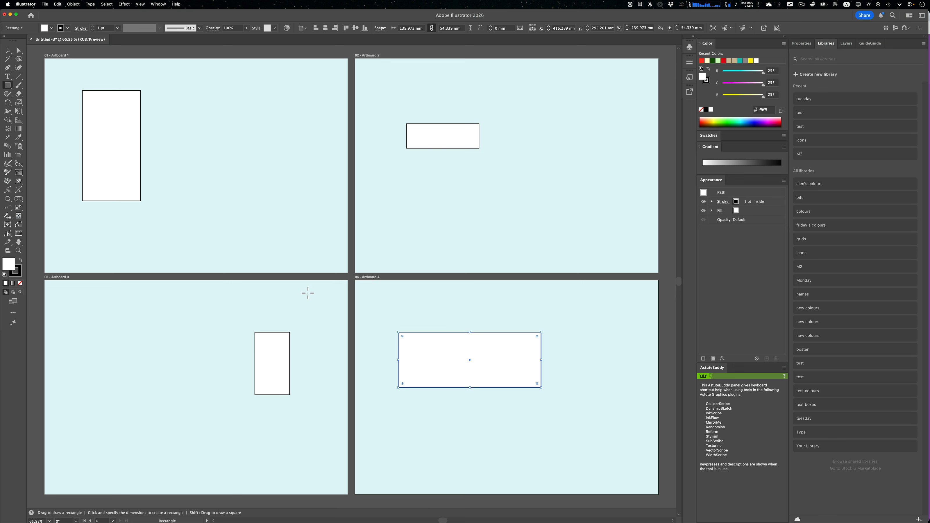
- Narrow Artboard 1 to about 132 mm wide with the Artboard tool, keeping its left edge in place
{"action": "left_click", "coordinate": [19, 157]}
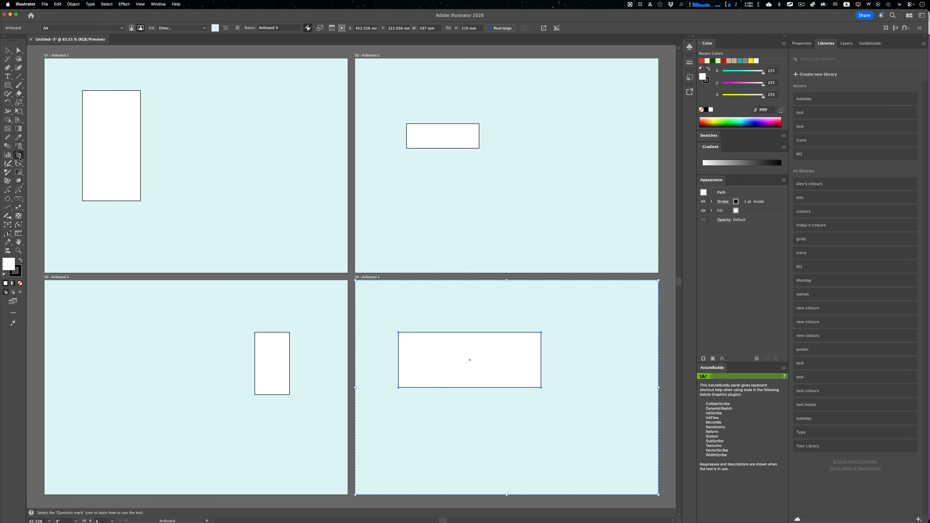
{"action": "left_click", "coordinate": [66, 148]}
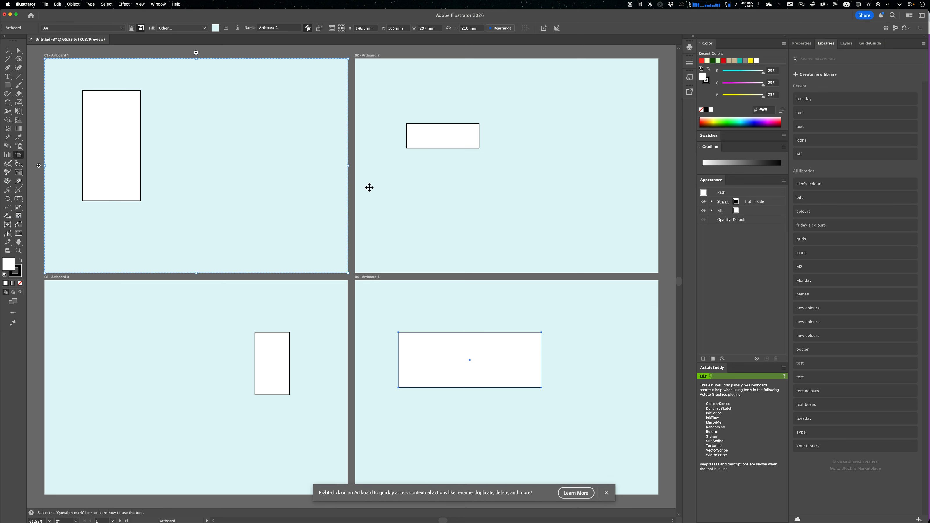
{"action": "left_click", "coordinate": [389, 189]}
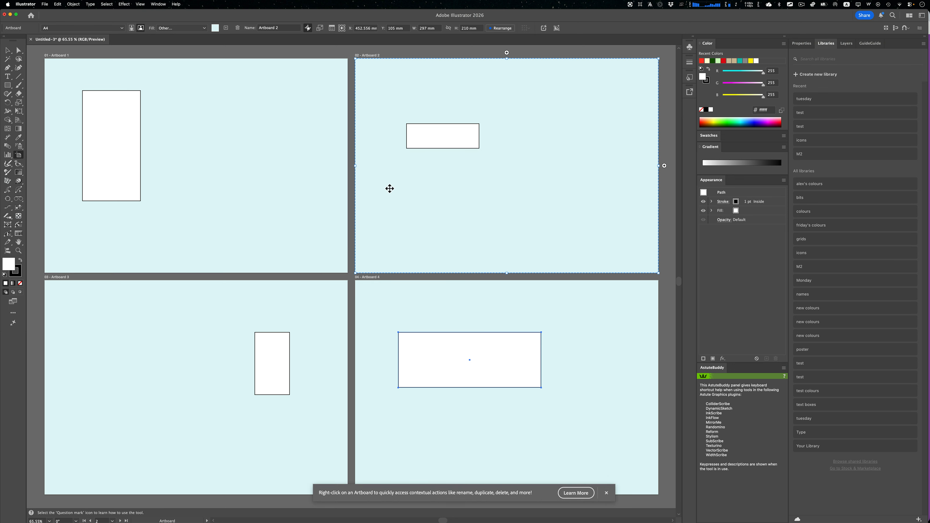
{"action": "left_click", "coordinate": [307, 181]}
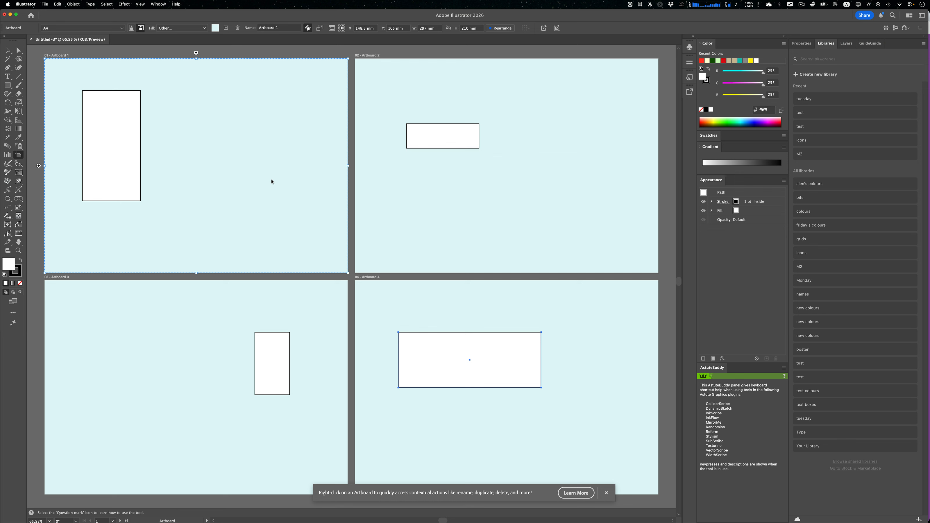
{"action": "mouse_move", "coordinate": [266, 168]}
{"action": "left_mouse_down"}
{"action": "mouse_move", "coordinate": [243, 162]}
{"action": "mouse_move", "coordinate": [233, 141]}
{"action": "mouse_move", "coordinate": [255, 165]}
{"action": "left_mouse_up"}
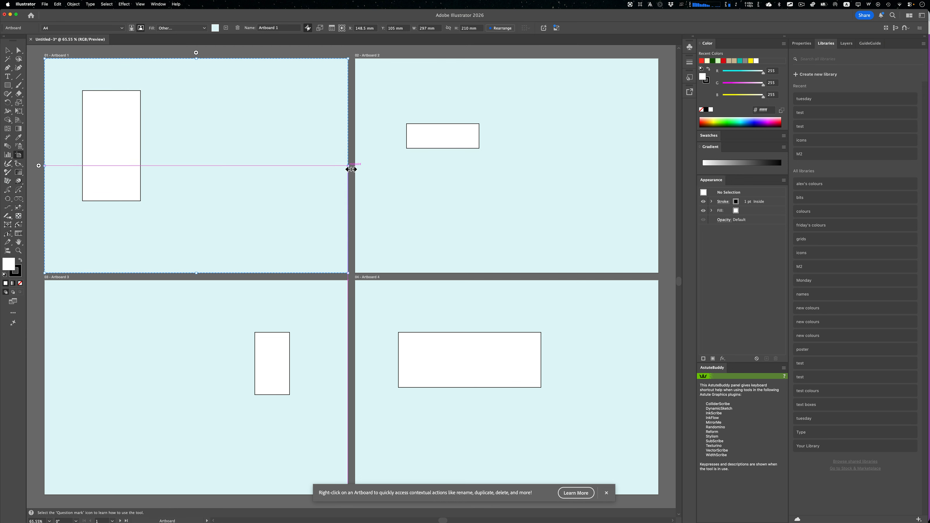
{"action": "left_click_drag", "start_coordinate": [351, 171], "coordinate": [183, 161]}
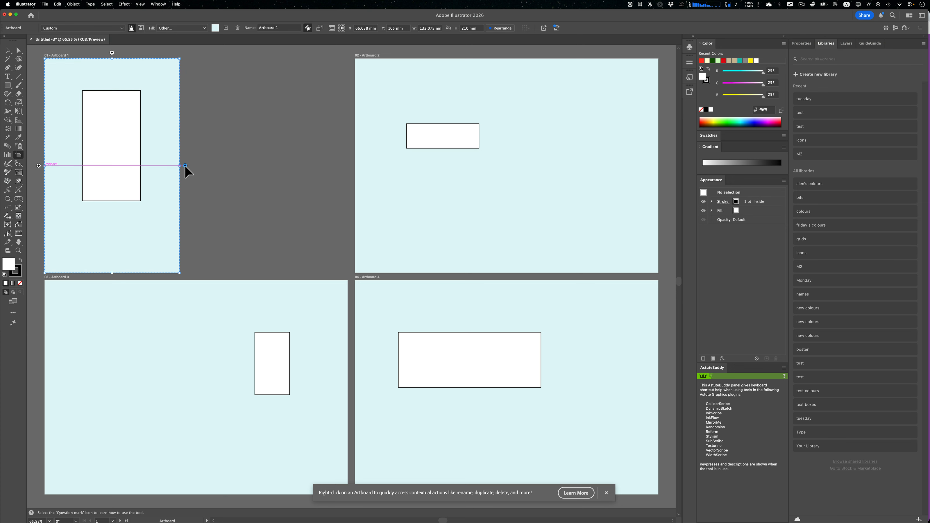
- Add a same-size artboard beside Artboard 1 and another above it, and draw an artboard of about 370 × 210 mm next to the upper one
{"action": "left_click", "coordinate": [185, 165]}
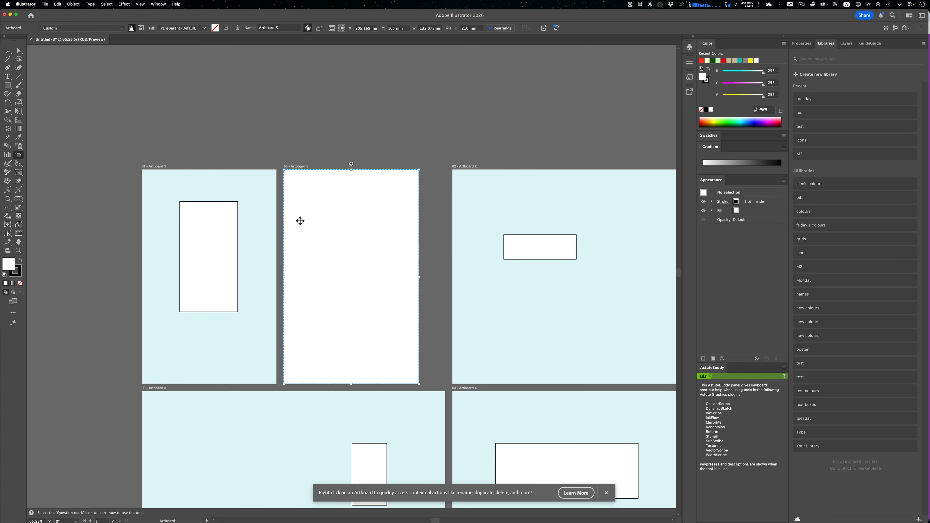
{"action": "left_click", "coordinate": [352, 163]}
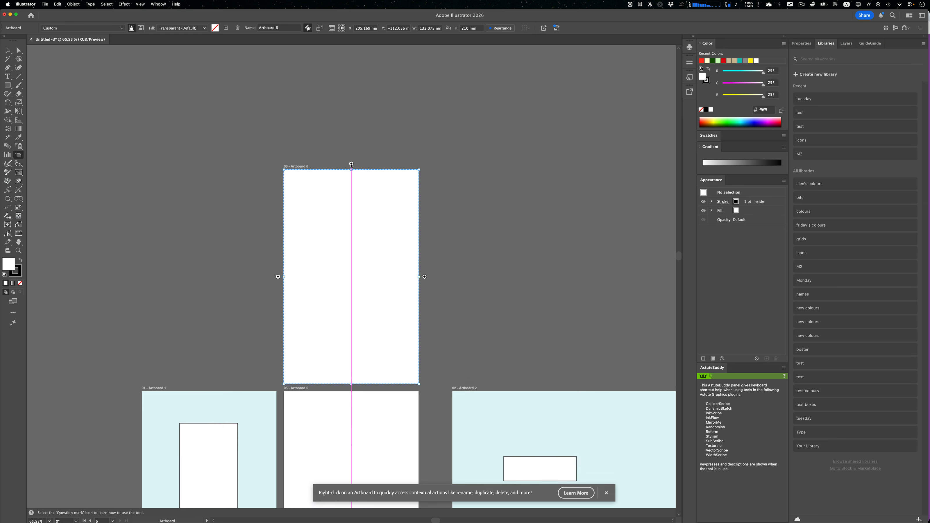
{"action": "scroll", "coordinate": [340, 234], "scroll_direction": "down", "scroll_amount": 3}
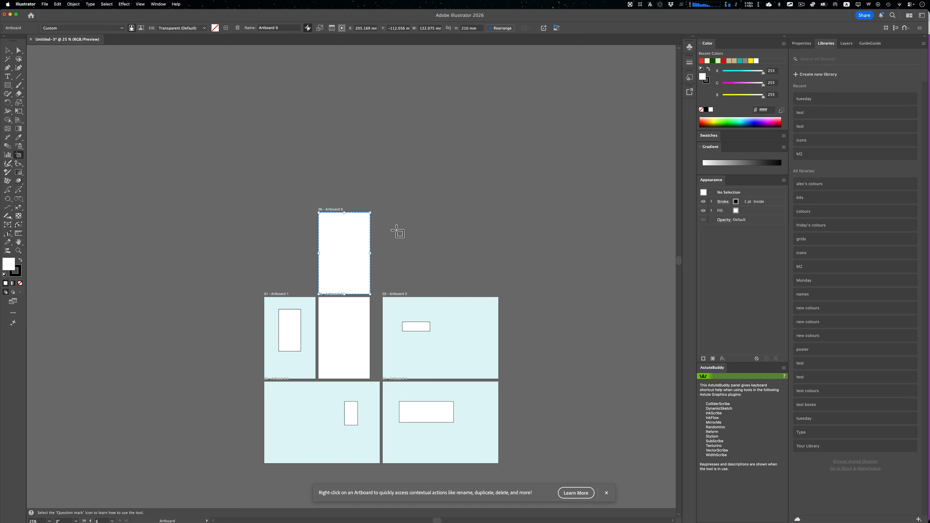
{"action": "left_click_drag", "start_coordinate": [377, 213], "coordinate": [522, 294]}
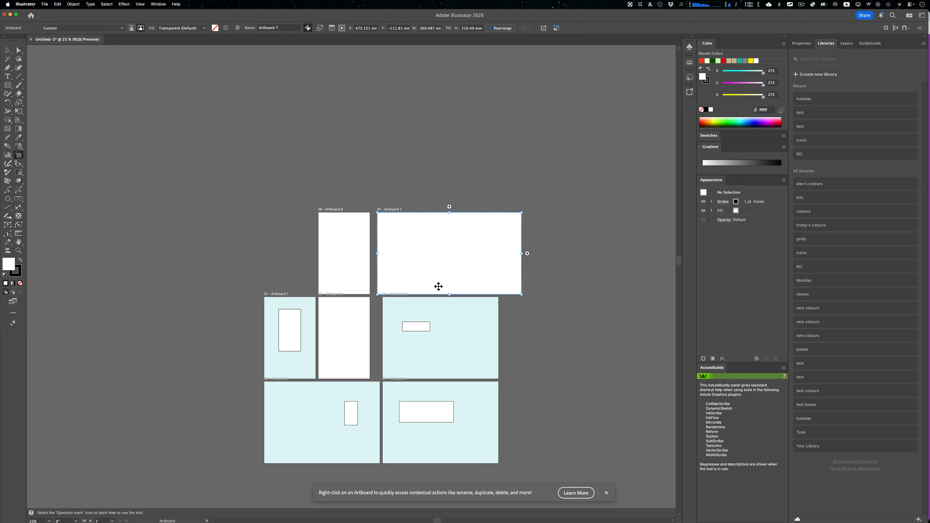
{"action": "left_click", "coordinate": [122, 30]}
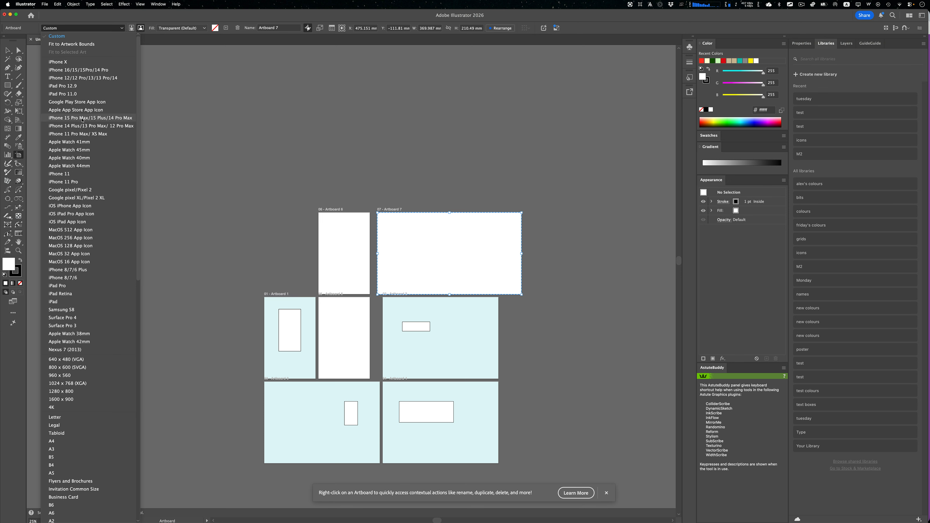
{"action": "left_click", "coordinate": [127, 17]}
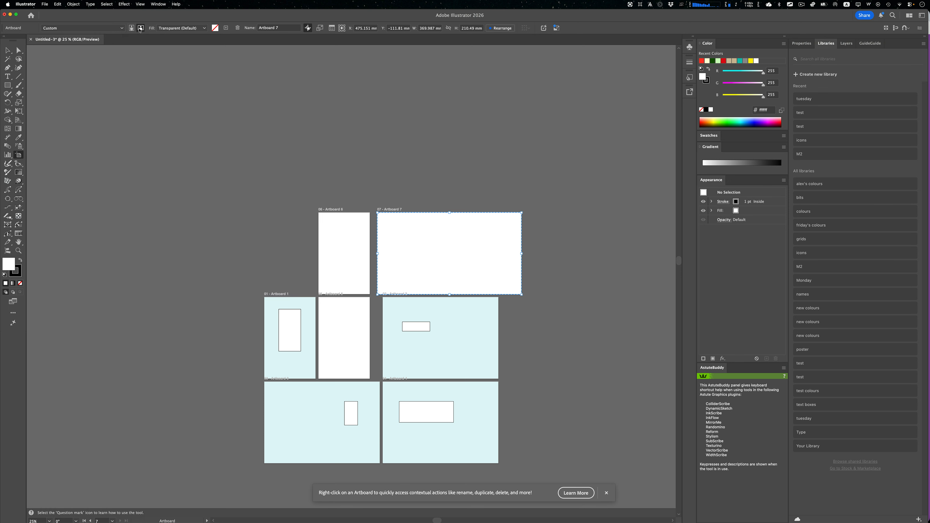
{"action": "left_click", "coordinate": [206, 29]}
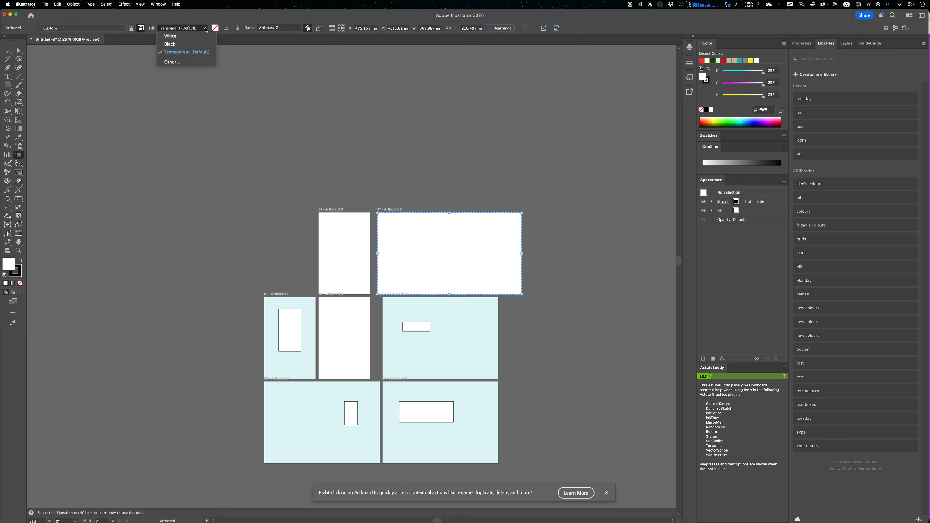
{"action": "left_click", "coordinate": [205, 21]}
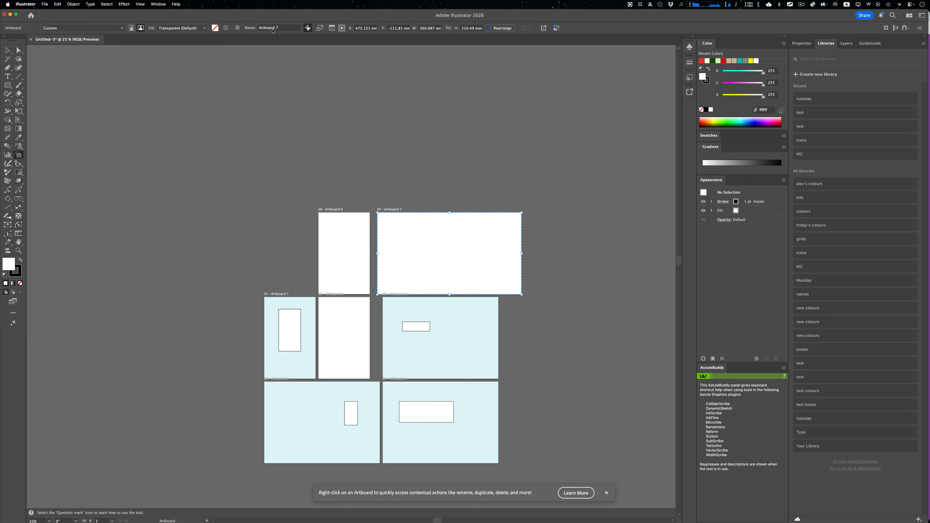
- Try to draw a large artboard extending past the upper-right corner of the canvas bounds
{"action": "scroll", "coordinate": [344, 237], "scroll_direction": "down", "scroll_amount": 5}
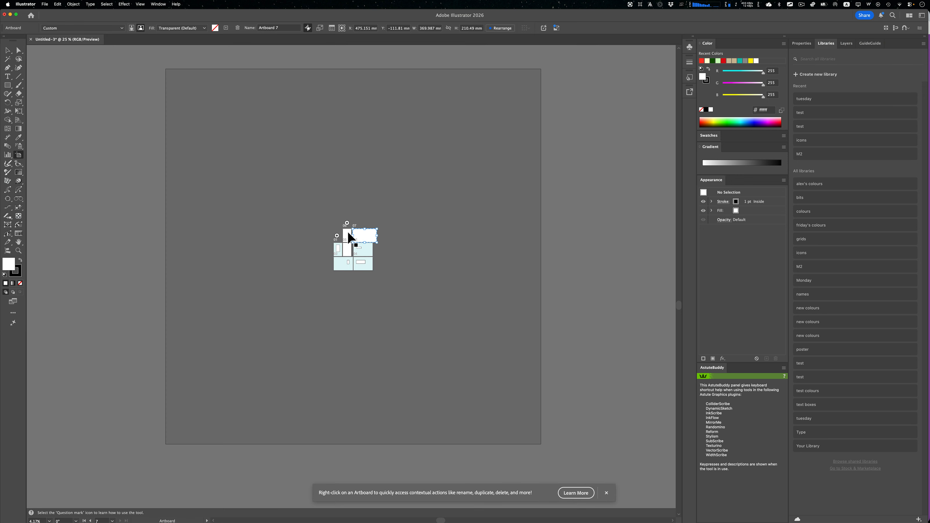
{"action": "scroll", "coordinate": [348, 233], "scroll_direction": "up", "scroll_amount": 5}
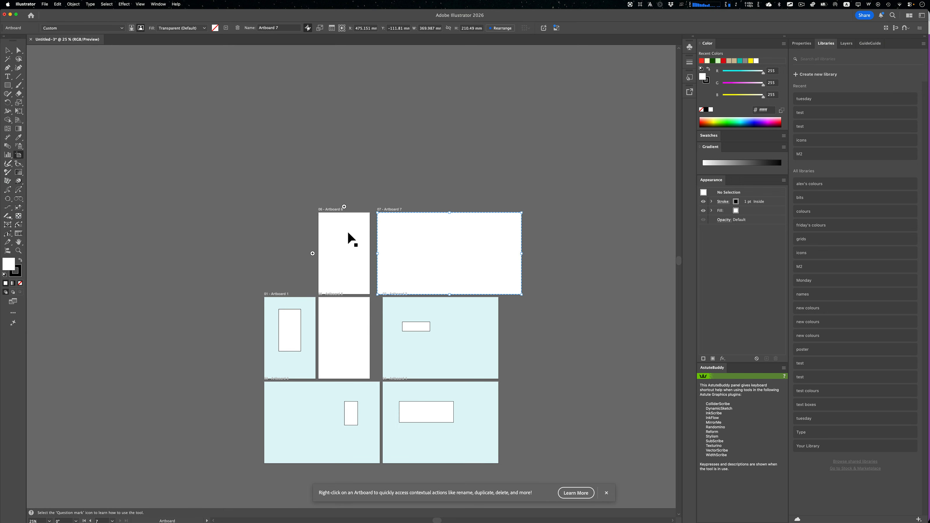
{"action": "scroll", "coordinate": [350, 238], "scroll_direction": "down", "scroll_amount": 6}
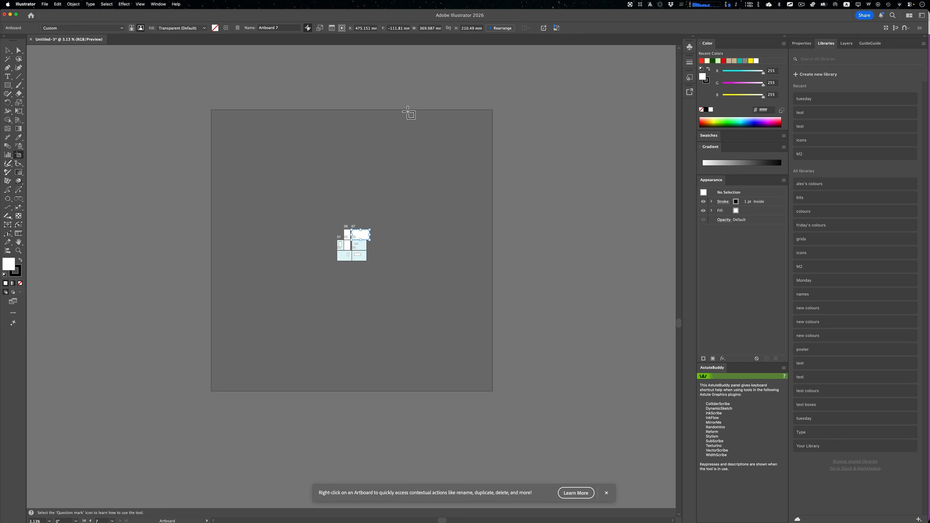
{"action": "left_click_drag", "start_coordinate": [463, 98], "coordinate": [530, 172]}
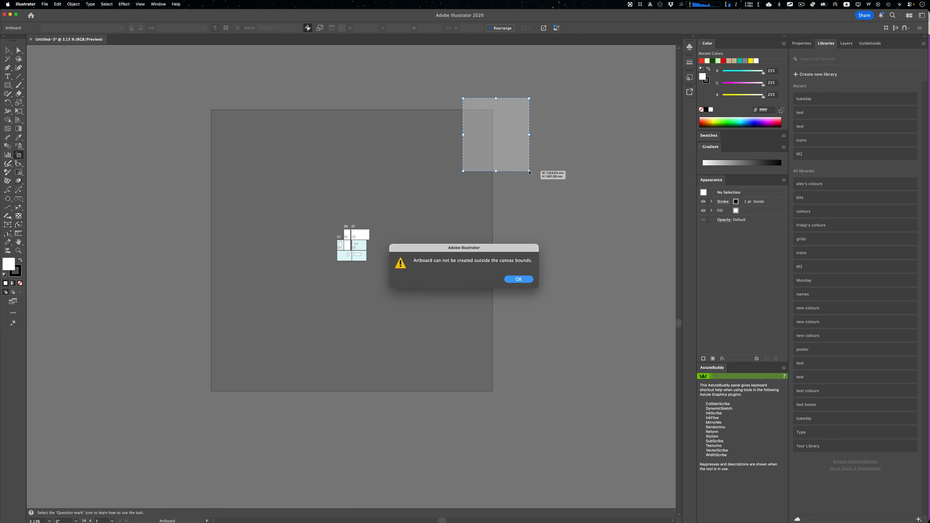
{"action": "left_click", "coordinate": [517, 280]}
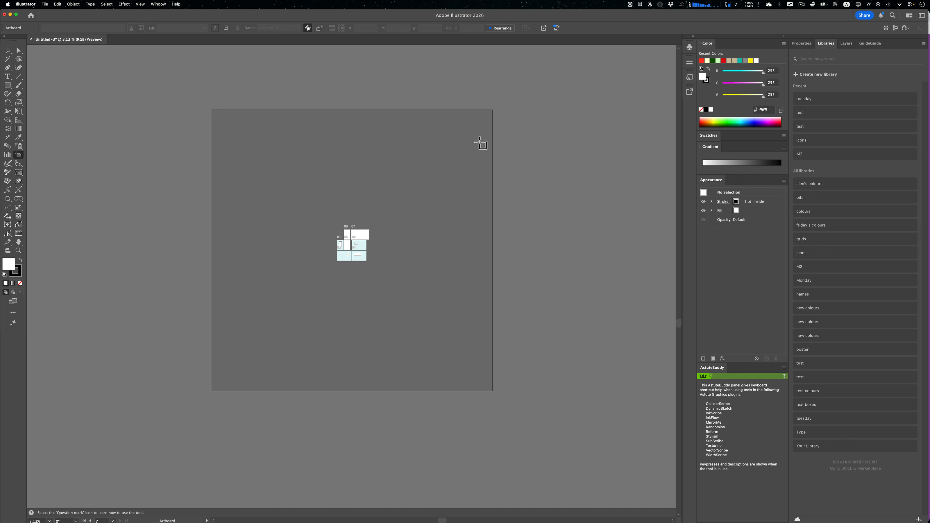
- Make Artboard 1 the active artboard, switch to the Selection tool and fit that artboard to the window
{"action": "scroll", "coordinate": [346, 262], "scroll_direction": "up", "scroll_amount": 5}
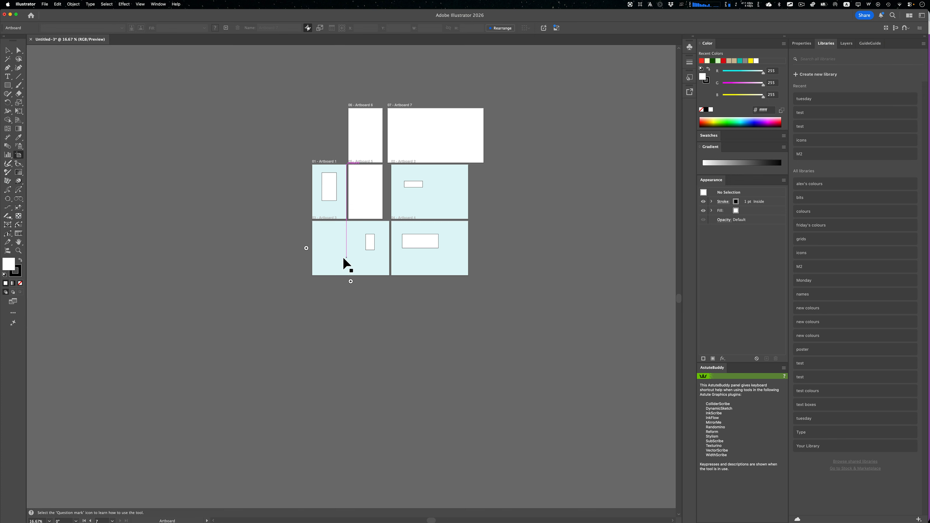
{"action": "scroll", "coordinate": [345, 263], "scroll_direction": "up", "scroll_amount": 4}
{"action": "scroll", "coordinate": [345, 264], "scroll_direction": "down", "scroll_amount": 2}
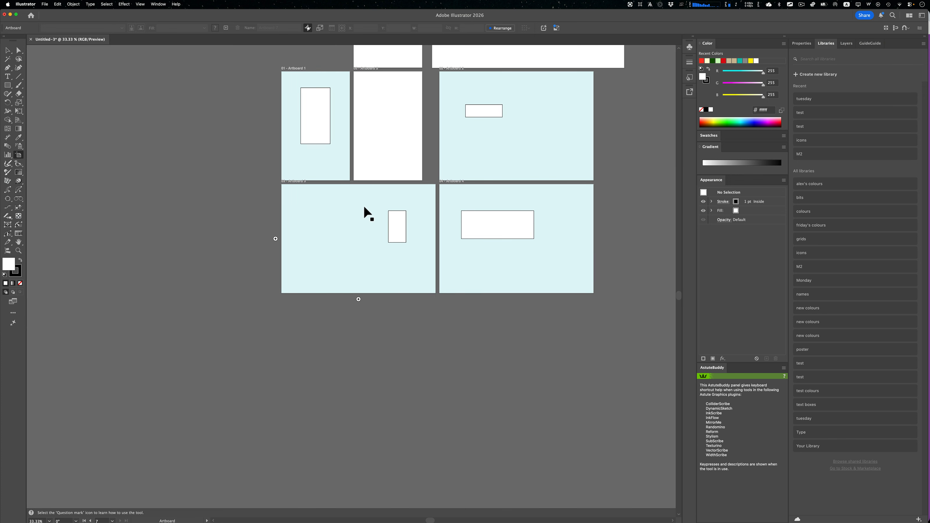
{"action": "left_click_drag", "start_coordinate": [361, 193], "coordinate": [326, 280]}
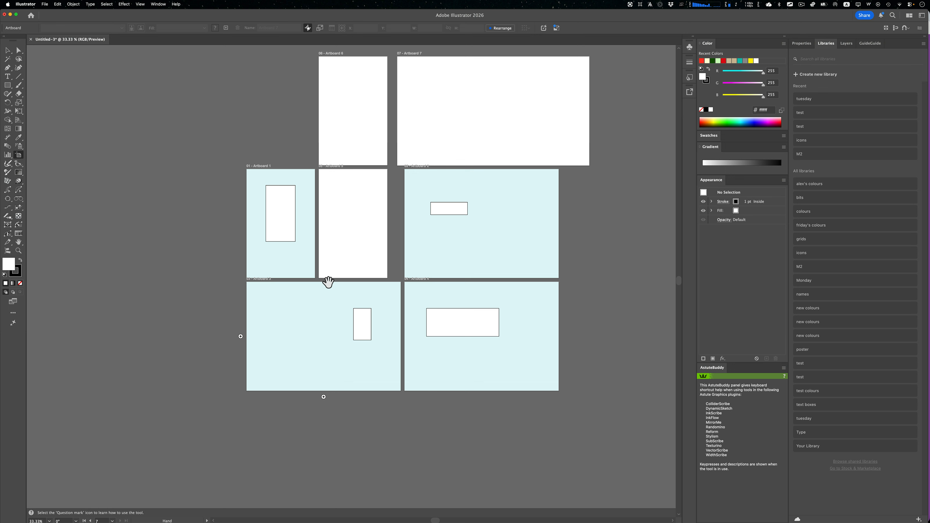
{"action": "left_click", "coordinate": [300, 259]}
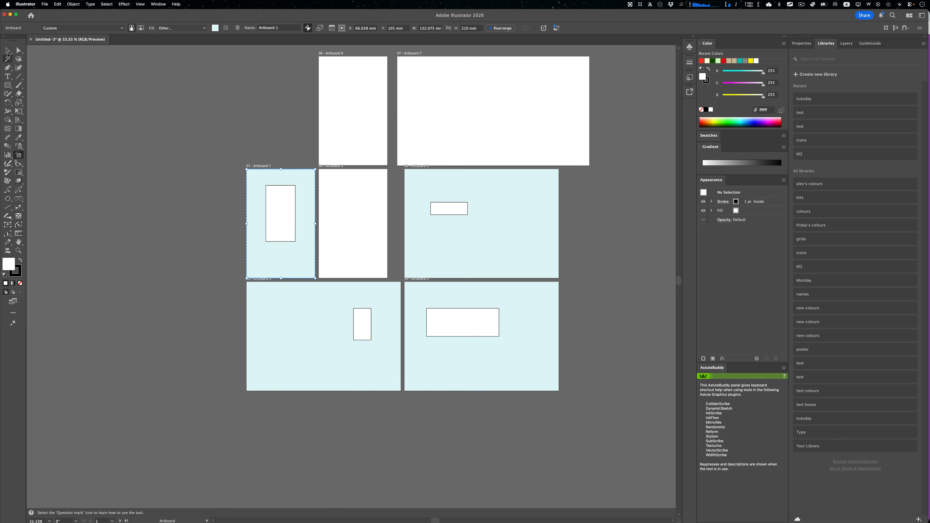
{"action": "left_click", "coordinate": [7, 51]}
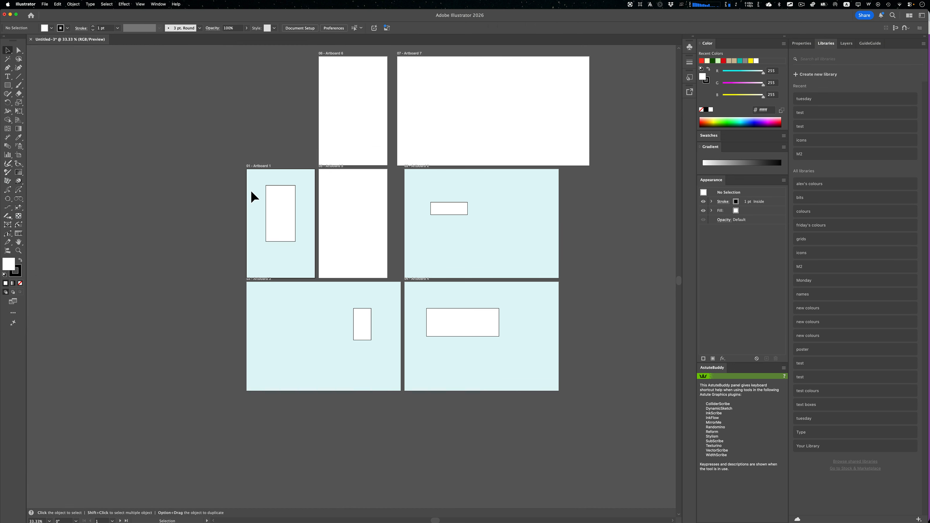
{"action": "key", "text": "super"}
{"action": "key", "text": "super+0"}
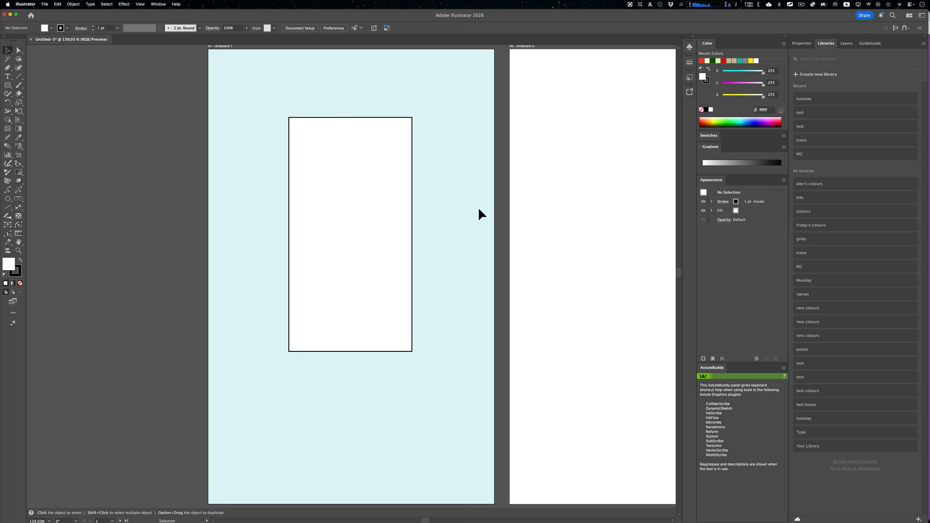
- Step forward through the following artboards one at a time, viewing each at window size
{"action": "key", "text": "shift+Page_Down"}
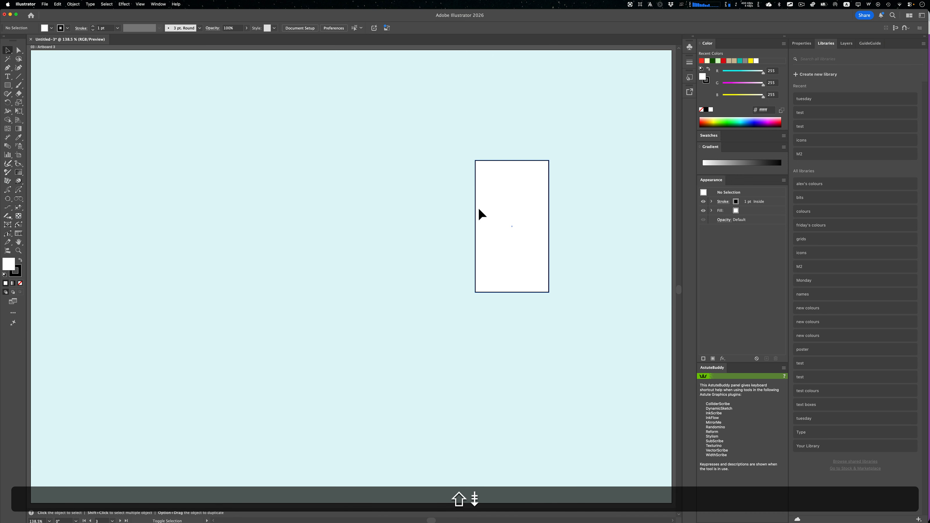
{"action": "key", "text": "shift+Page_Down"}
{"action": "key", "text": "shift+Page_Down"}
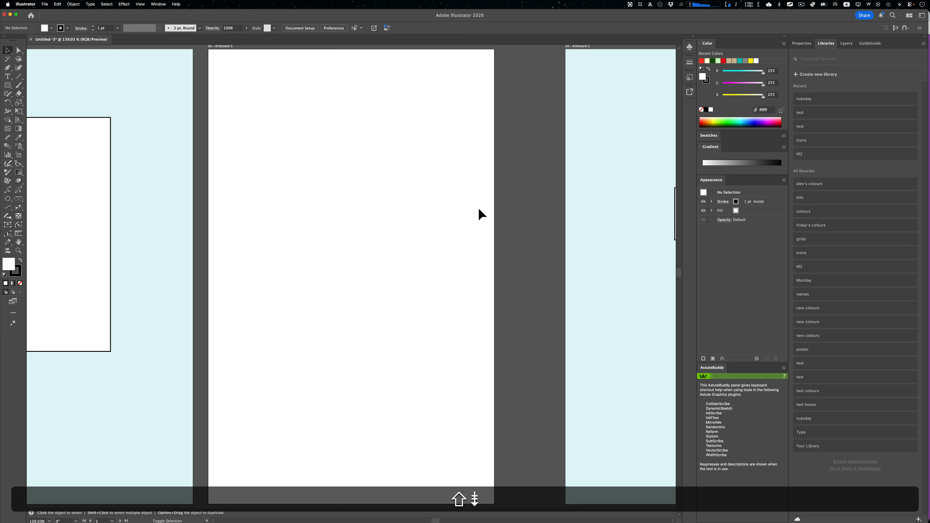
- Move back and forth through the document's artboards in sequence, viewing each one at window size
{"action": "key", "text": "shift+Page_Down"}
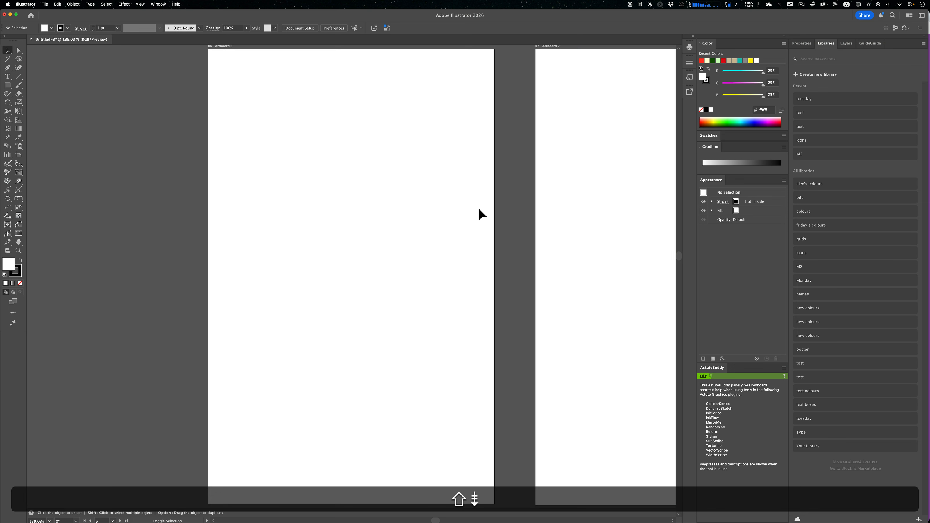
{"action": "key", "text": "shift+Page_Down"}
{"action": "key", "text": "shift+Page_Up"}
{"action": "key", "text": "shift+Page_Up"}
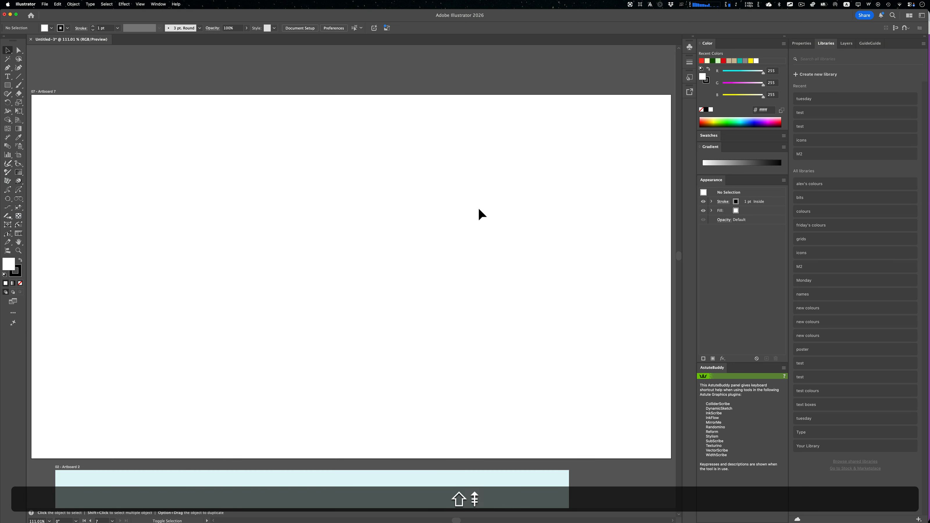
{"action": "key", "text": "shift+Page_Up"}
{"action": "key", "text": "shift+Page_Up"}
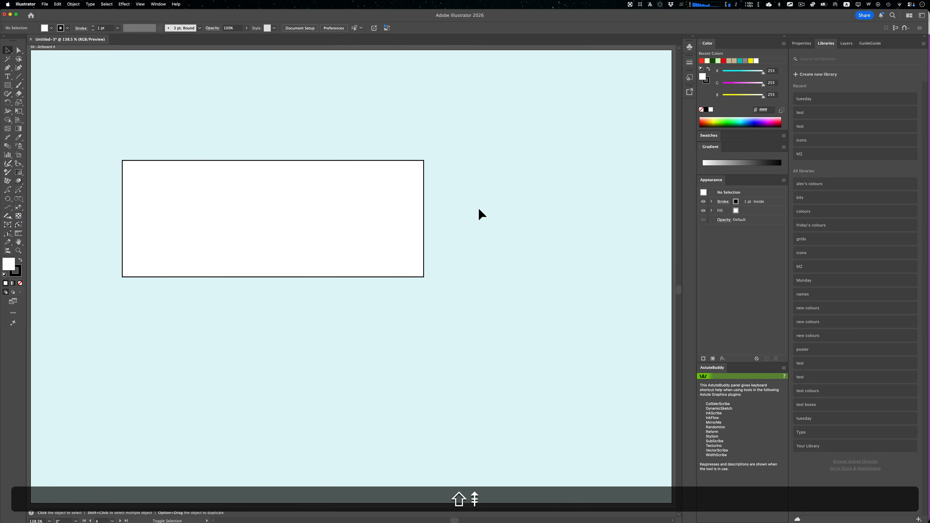
{"action": "key", "text": "shift+Page_Down"}
{"action": "key", "text": "shift+Page_Down"}
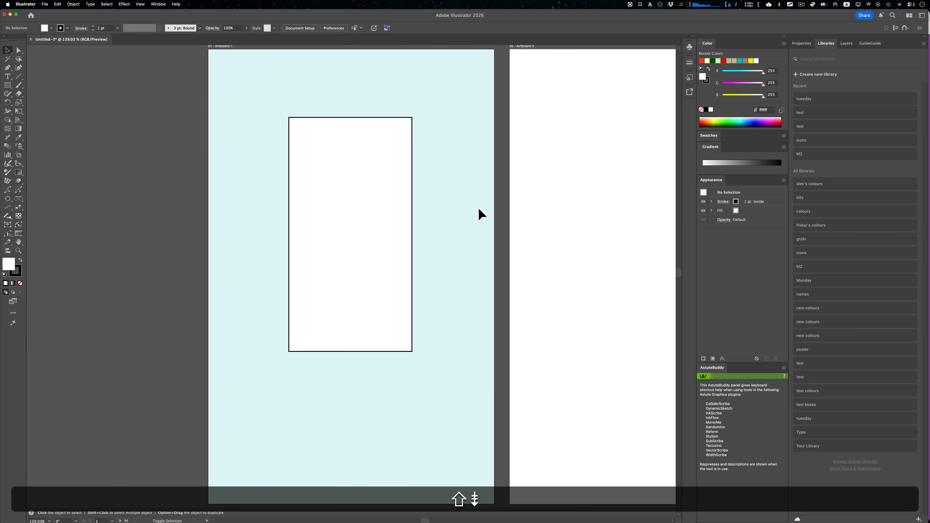
{"action": "key", "text": "shift+Page_Up"}
{"action": "key", "text": "shift+Page_Up"}
{"action": "key", "text": "shift+Page_Down"}
{"action": "key", "text": "shift+Page_Down"}
{"action": "key", "text": "shift+Page_Up"}
{"action": "key", "text": "shift+Page_Up"}
{"action": "key", "text": "shift+Page_Up"}
{"action": "key", "text": "shift+Page_Up"}
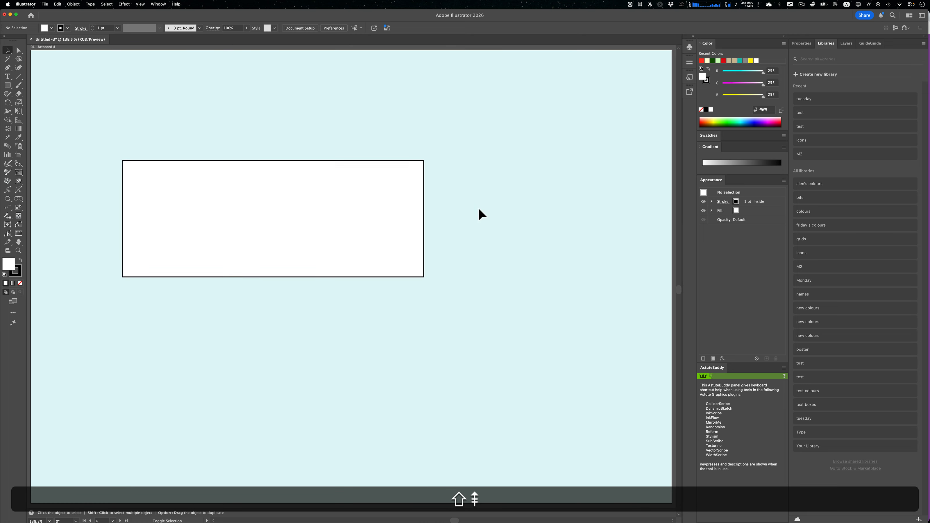
{"action": "key", "text": "shift+Page_Down"}
{"action": "key", "text": "shift+Page_Down"}
{"action": "key", "text": "shift+Page_Down"}
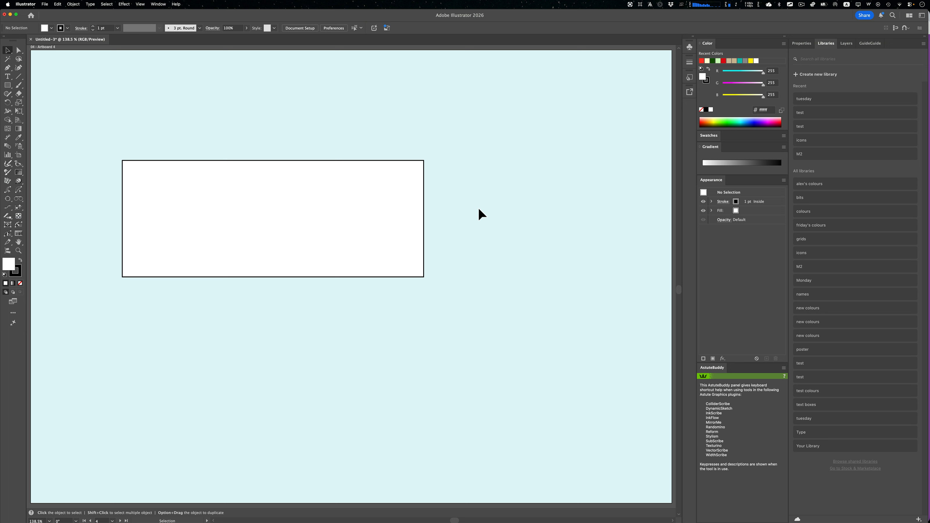
- Zoom out to the overall artboard layout, then fit Artboard 4 in the window and scroll slightly around it
{"action": "left_click", "coordinate": [141, 4]}
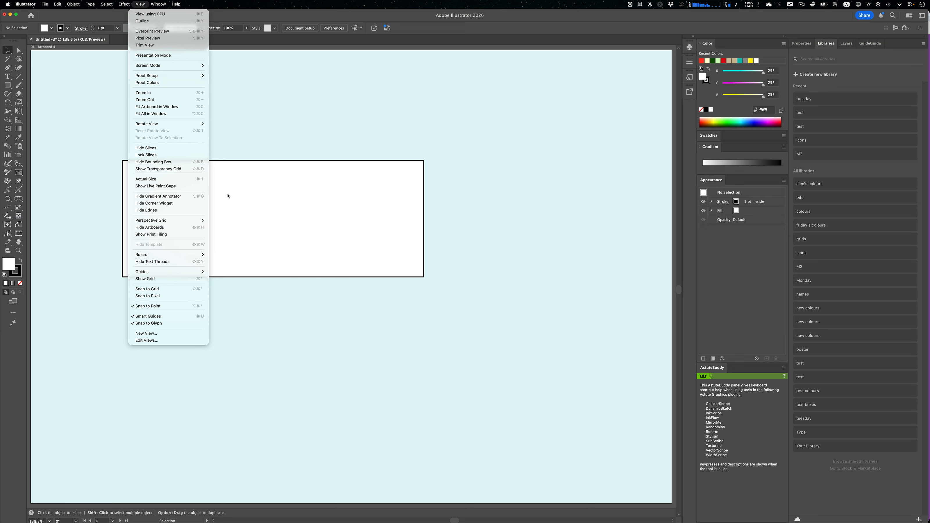
{"action": "left_click", "coordinate": [238, 206]}
{"action": "scroll", "coordinate": [248, 245], "scroll_direction": "down", "scroll_amount": 5}
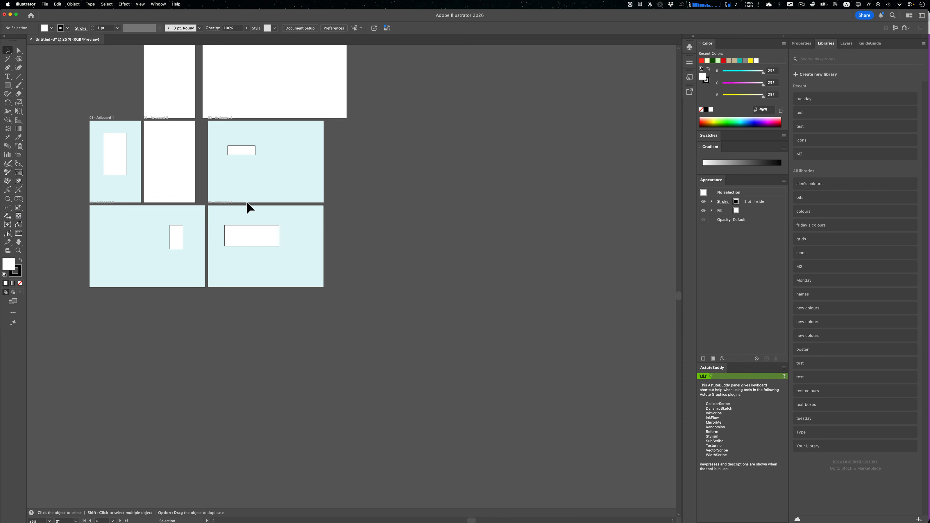
{"action": "key", "text": "space"}
{"action": "left_click_drag", "start_coordinate": [250, 189], "coordinate": [309, 277]}
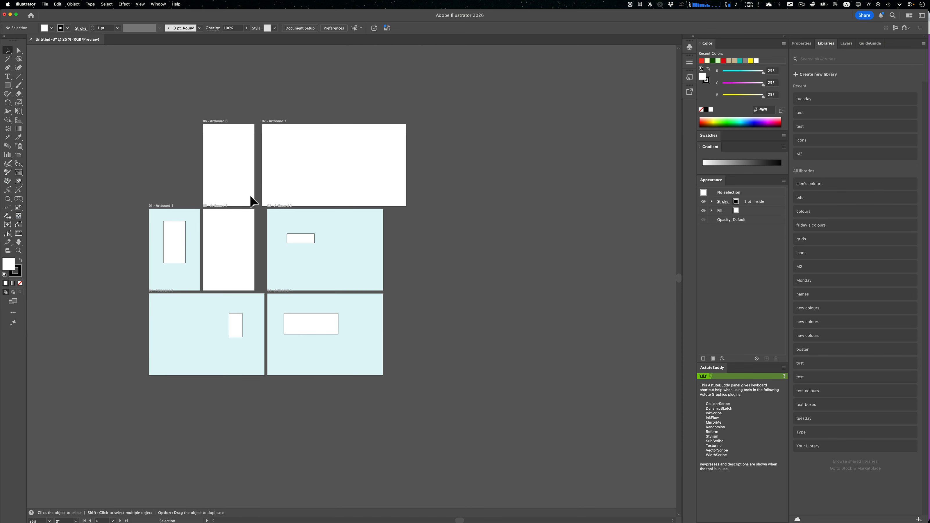
{"action": "key", "text": "super+0"}
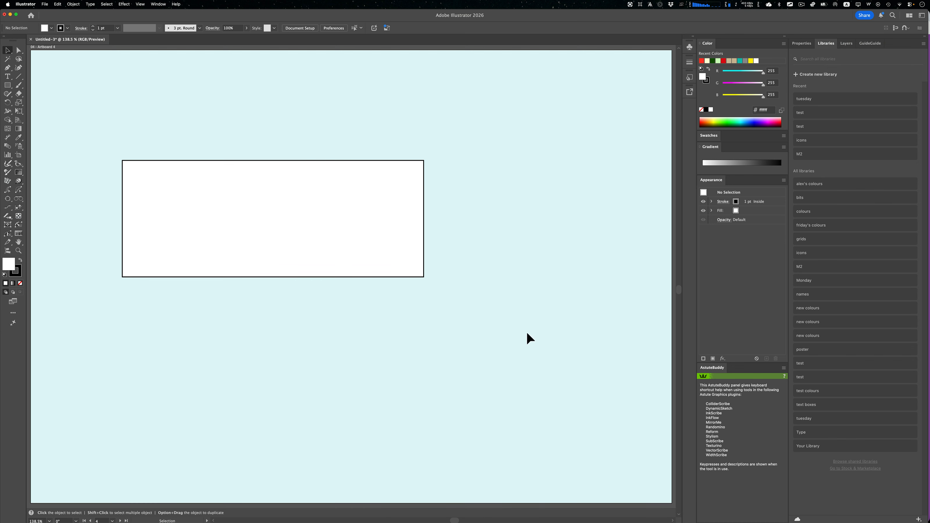
{"action": "left_click_drag", "start_coordinate": [680, 291], "coordinate": [679, 289]}
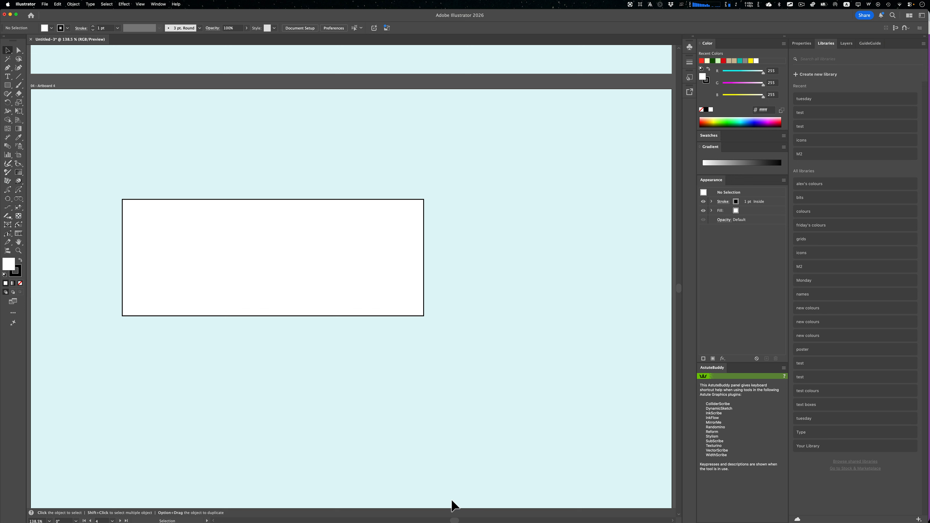
{"action": "left_click_drag", "start_coordinate": [456, 521], "coordinate": [455, 521]}
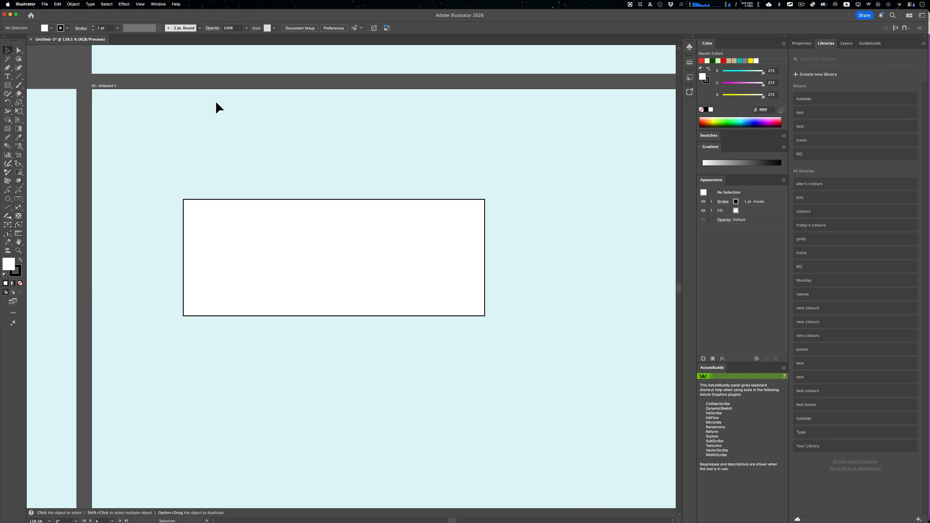
- Show the Artboards panel and place it clear of the white rectangle on Artboard 4
{"action": "left_click", "coordinate": [159, 4]}
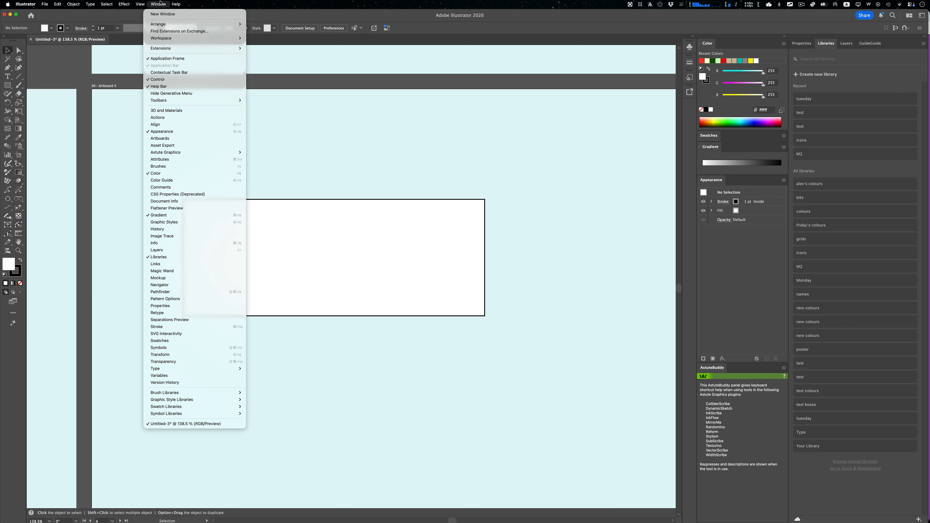
{"action": "left_click", "coordinate": [173, 139]}
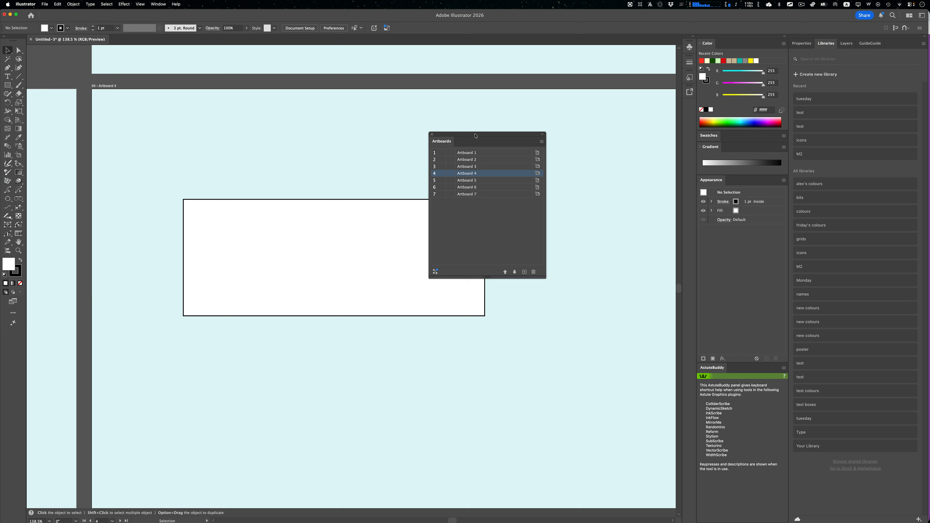
{"action": "left_click_drag", "start_coordinate": [475, 135], "coordinate": [566, 137]}
- Open Artboard 1's name for editing in the artboard list, then lock and unlock Artboard 2
{"action": "left_click", "coordinate": [558, 155]}
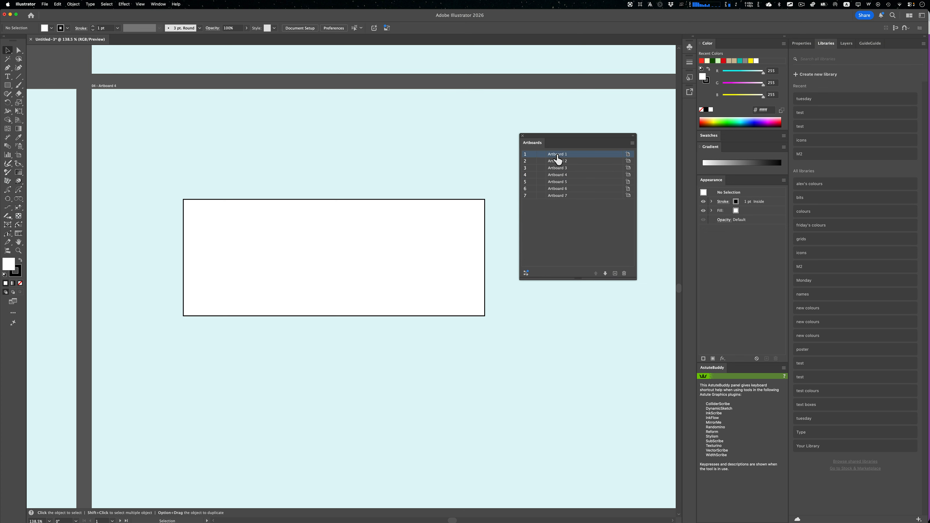
{"action": "double_click", "coordinate": [555, 155]}
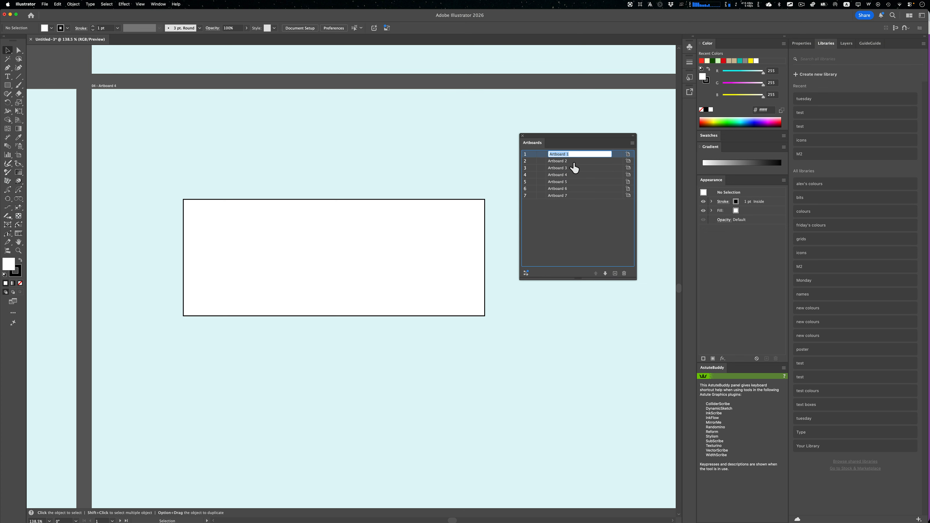
{"action": "left_click", "coordinate": [526, 161]}
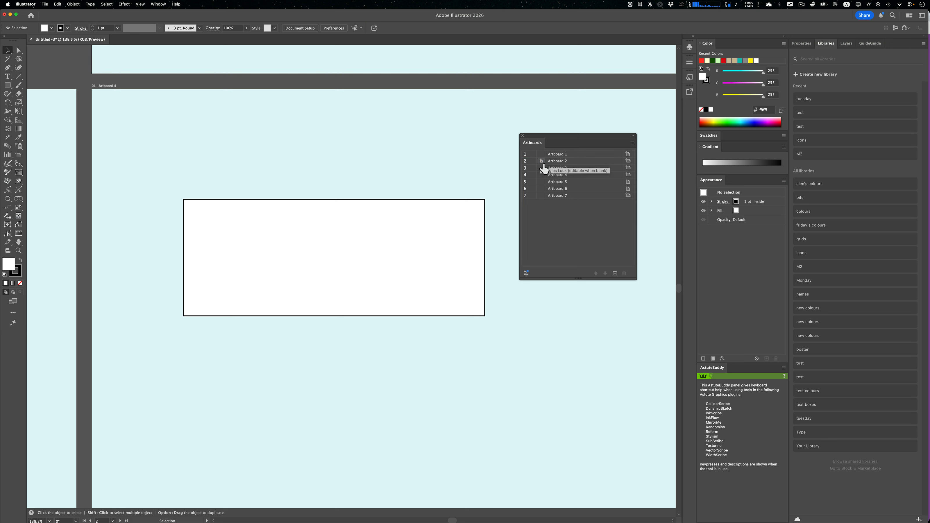
{"action": "left_click", "coordinate": [534, 163]}
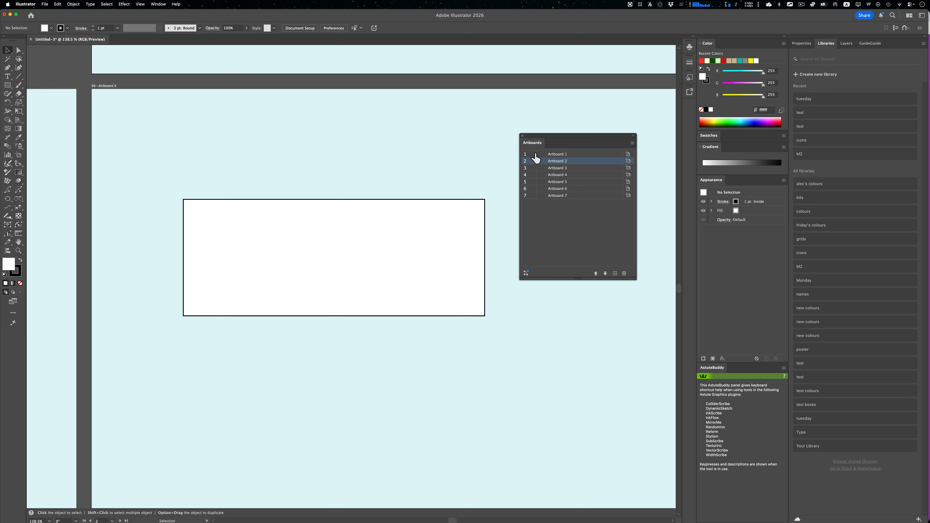
- Jump from the artboard list to Artboard 1 and then Artboard 3, fitting each one to the window
{"action": "double_click", "coordinate": [535, 156]}
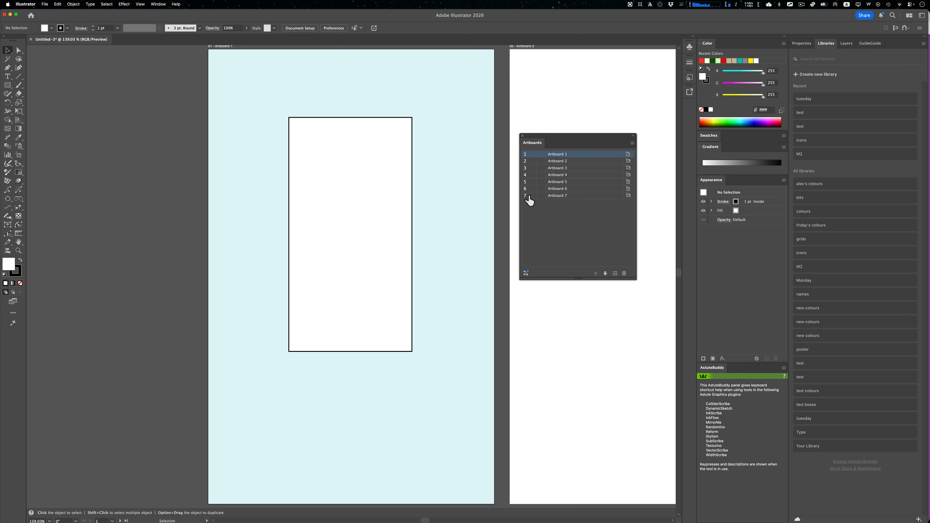
{"action": "left_click", "coordinate": [537, 168]}
{"action": "double_click", "coordinate": [533, 168]}
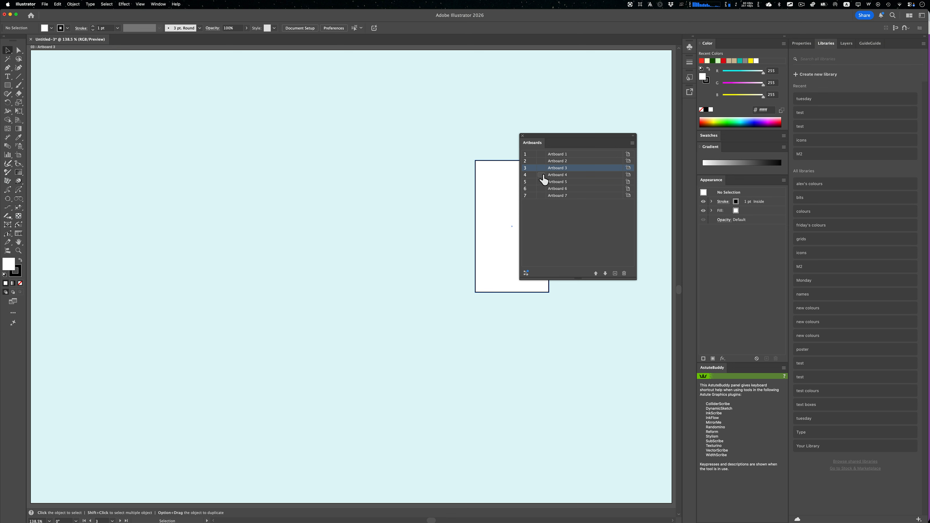
{"action": "key", "text": "super+0"}
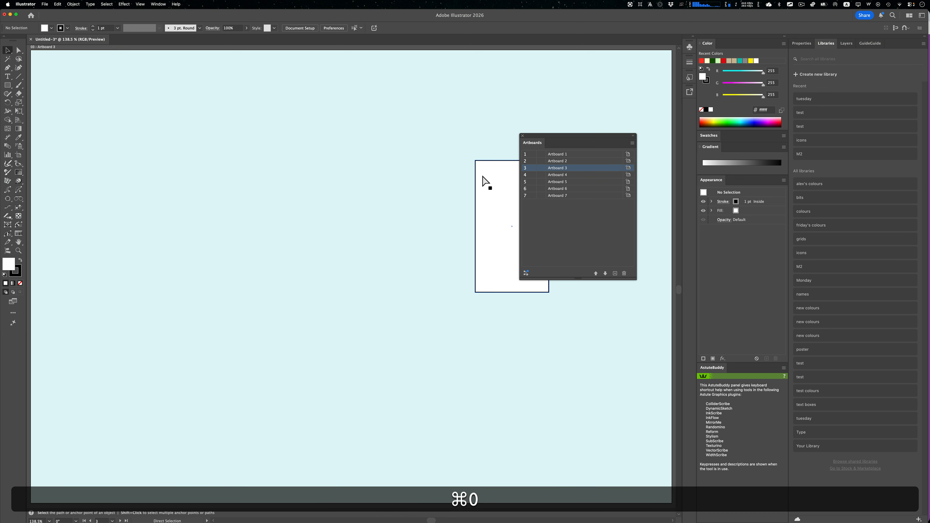
- Use the Artboard tool to move Artboard 1 with its artwork up and away from the others, to about X -60, Y 33 mm
{"action": "key", "text": "super+minus"}
{"action": "key", "text": "super+minus"}
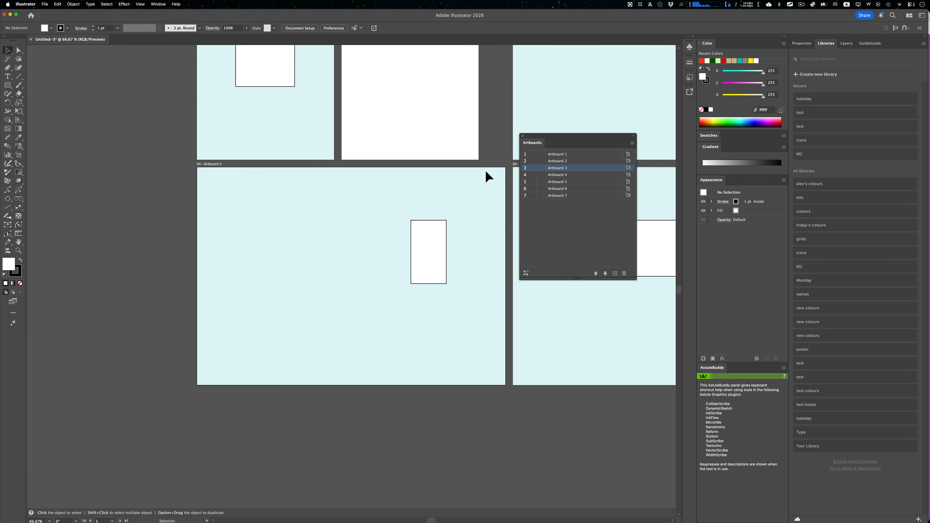
{"action": "key", "text": "space"}
{"action": "left_click_drag", "start_coordinate": [474, 146], "coordinate": [306, 277]}
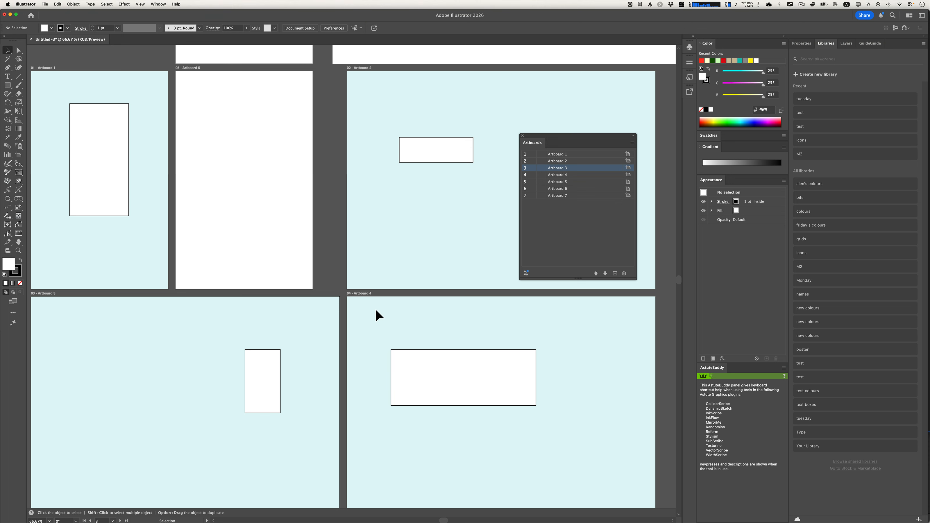
{"action": "key", "text": "super+minus"}
{"action": "key", "text": "super+minus"}
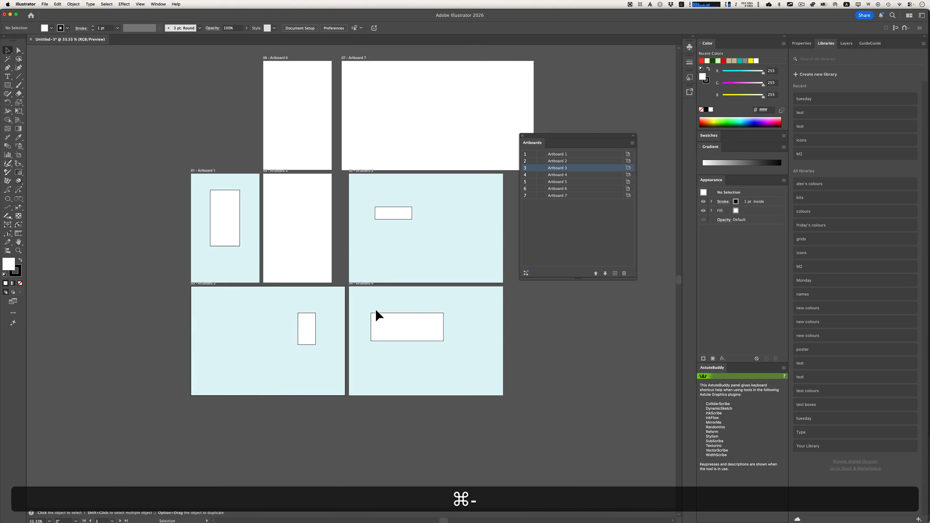
{"action": "left_click", "coordinate": [381, 260]}
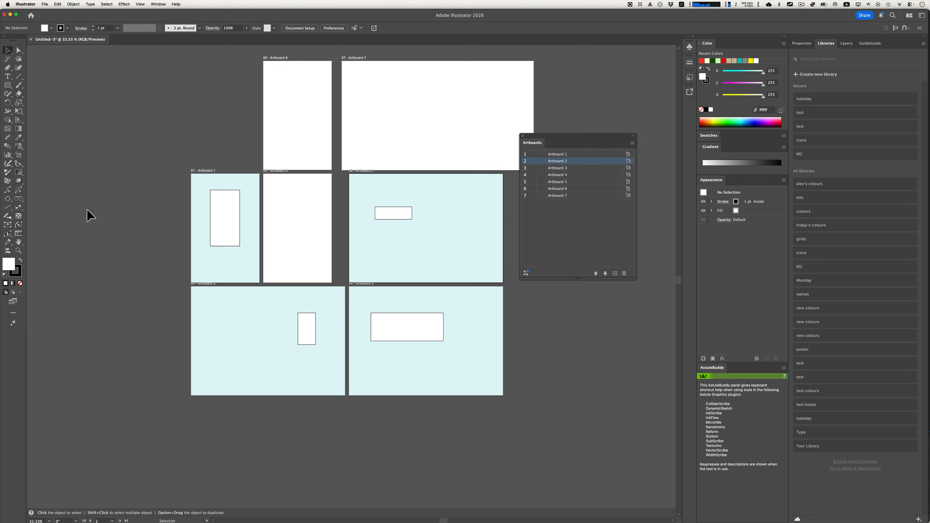
{"action": "left_click", "coordinate": [18, 154]}
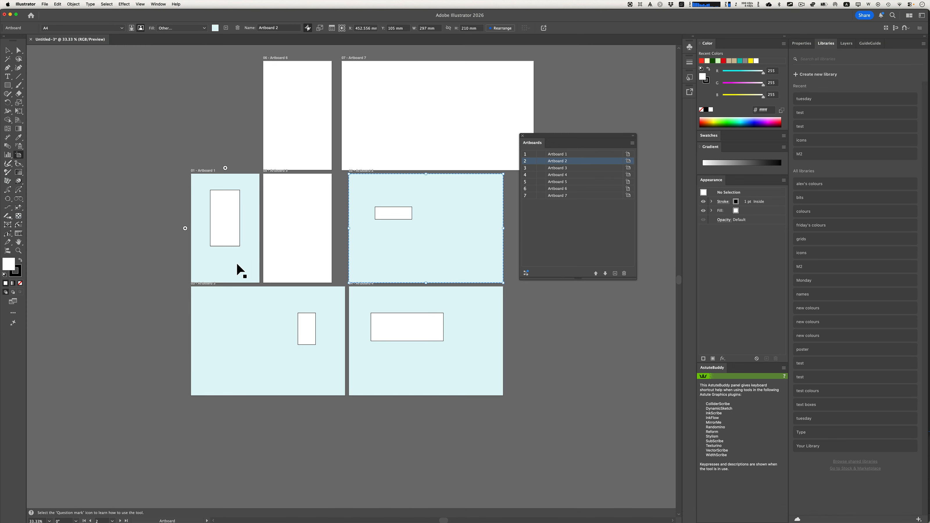
{"action": "left_click_drag", "start_coordinate": [239, 267], "coordinate": [172, 223]}
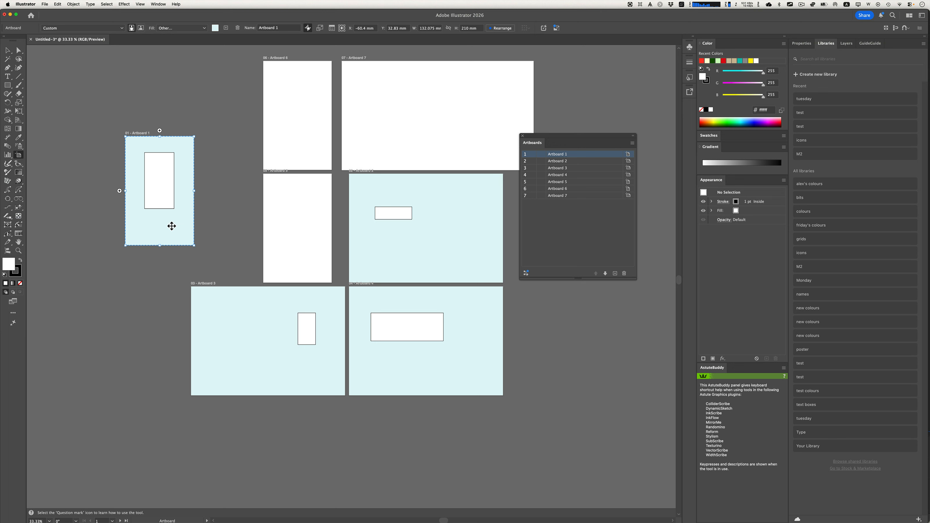
- Duplicate Artboard 1 with its artwork twice, placing one copy beside Artboard 3 and the other below the bottom row at about X 271, Y 542 mm
{"action": "key", "text": "alt"}
{"action": "left_click_drag", "start_coordinate": [170, 226], "coordinate": [267, 498]}
{"action": "left_click_drag", "start_coordinate": [278, 466], "coordinate": [363, 470]}
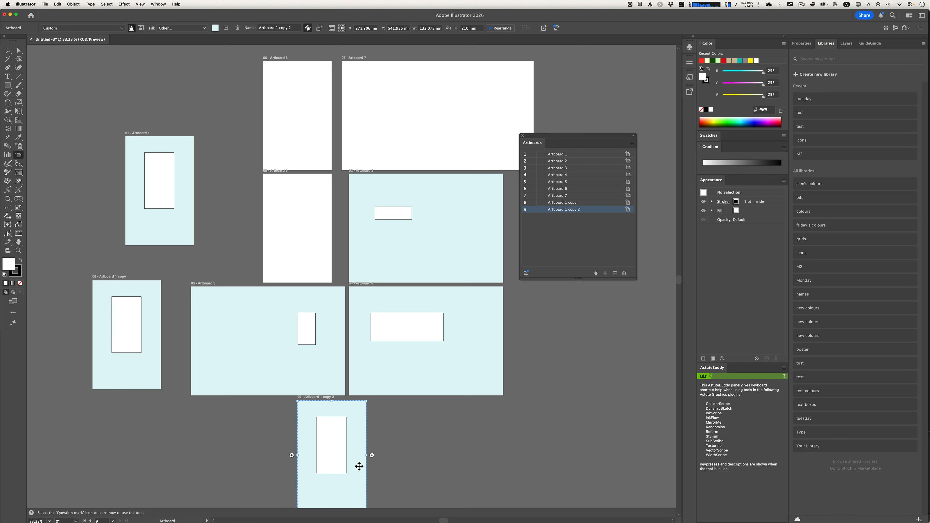